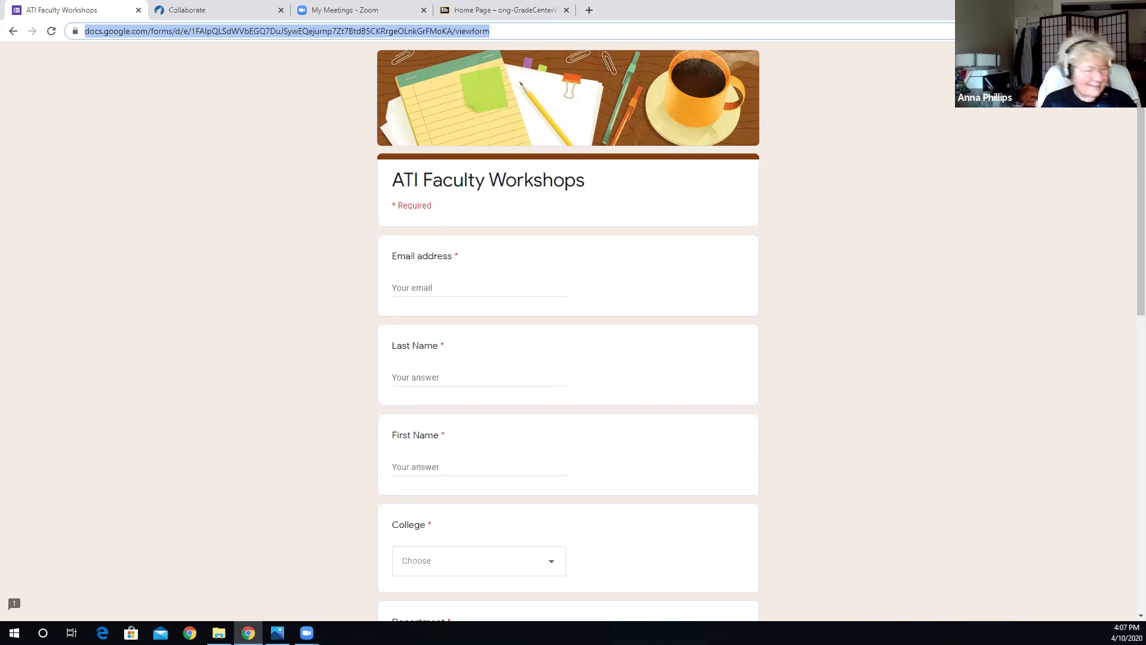
In the Collaborate browser tab, go to the csusb.edu home page.
click(209, 129)
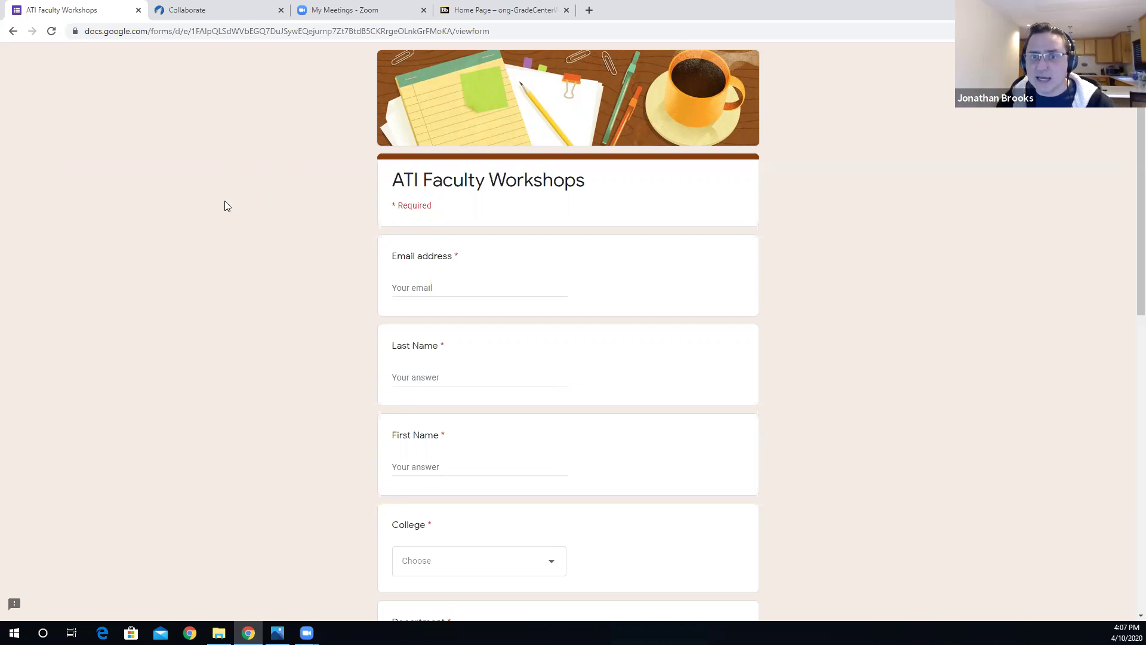
click(203, 10)
click(223, 27)
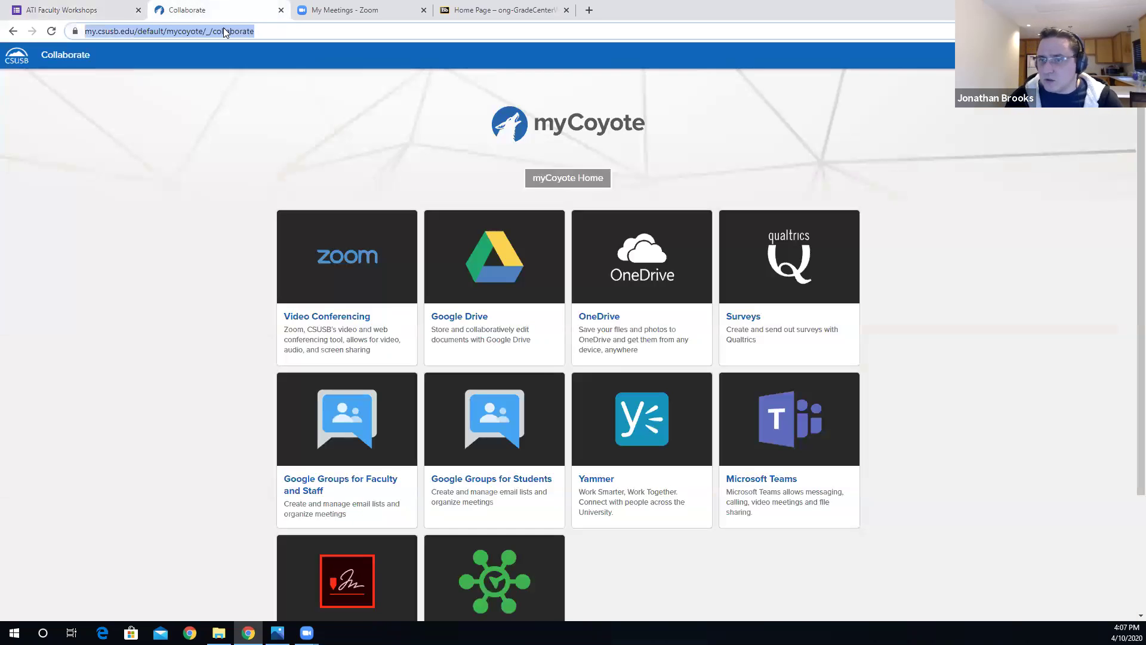
text(csusb.edu)
key(Return)
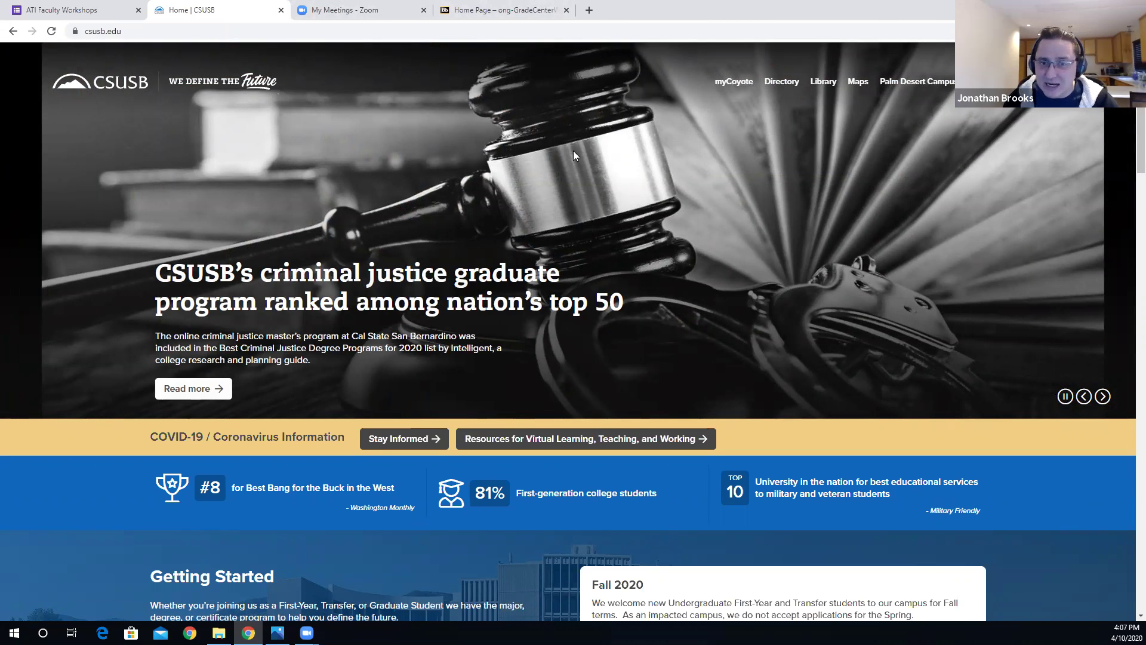
Open the myCoyote portal and its Collaborate services page.
click(735, 96)
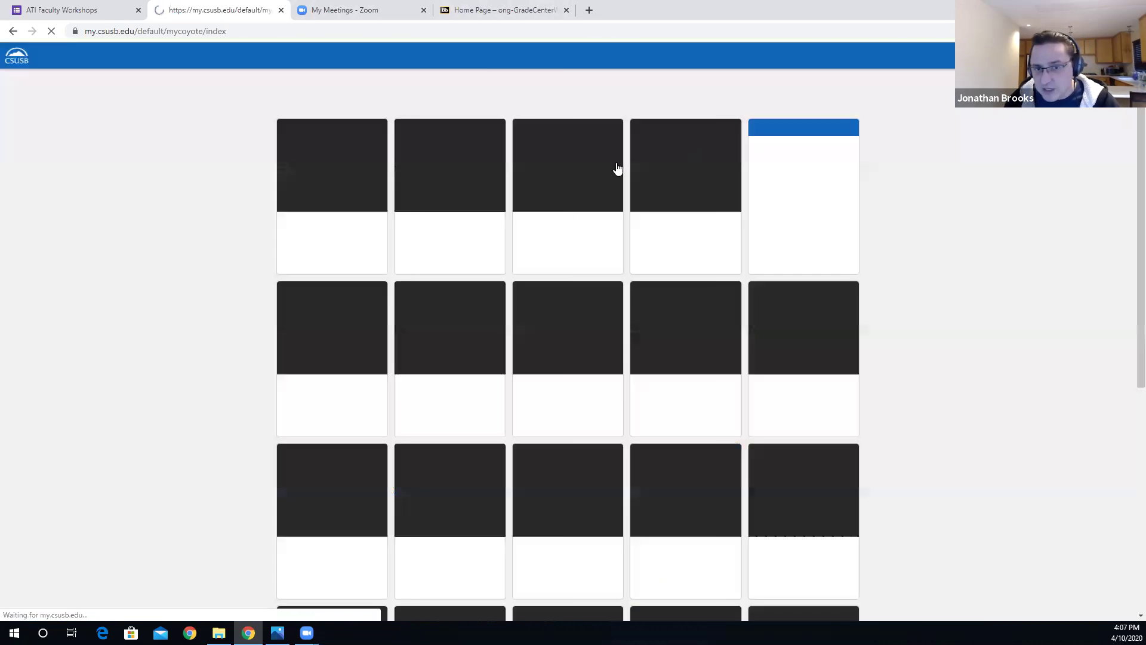
scroll(370, 225, down, 5)
scroll(369, 231, down, 5)
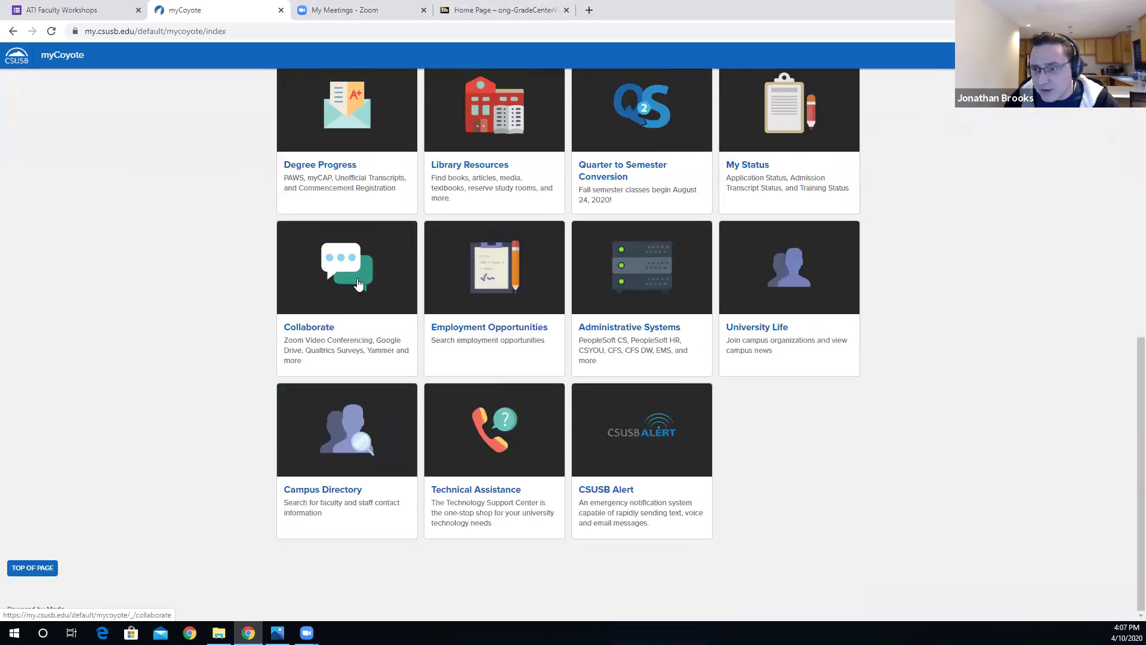
click(333, 303)
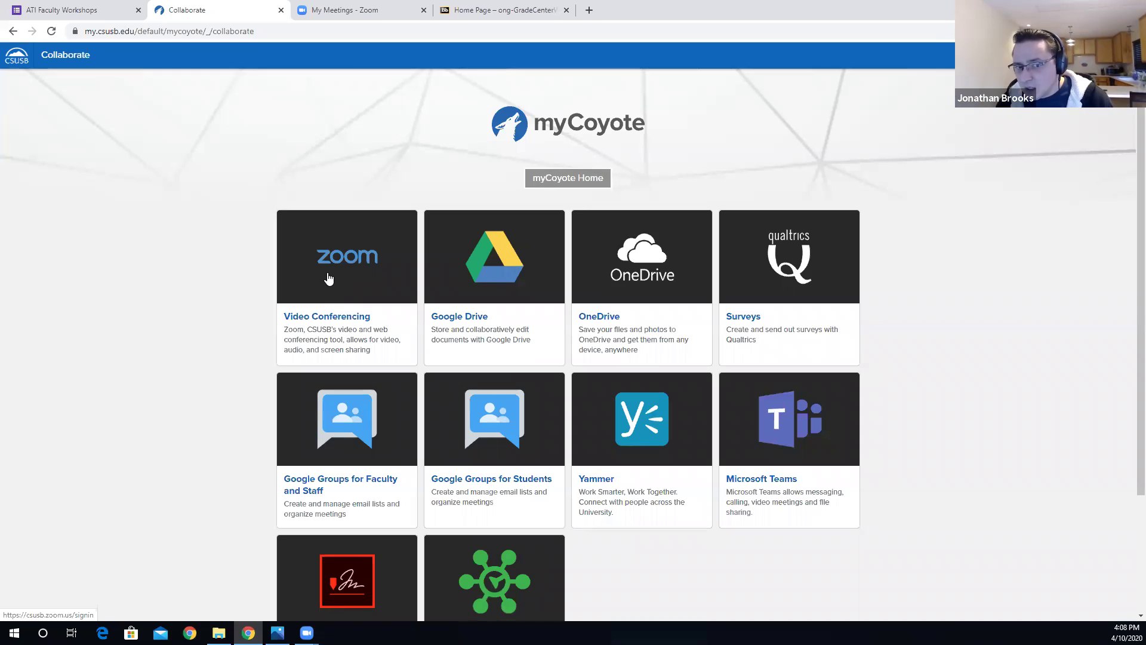
Open the CSUSB Zoom web portal and highlight the sign-in email on the profile.
click(327, 276)
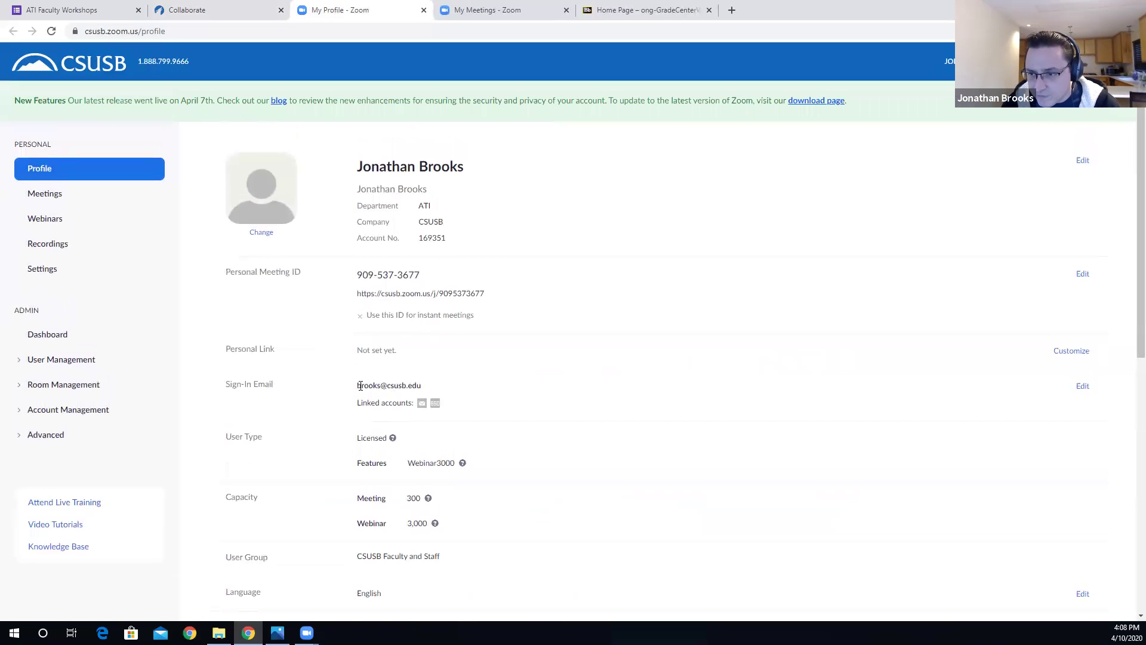
drag(358, 385, 427, 384)
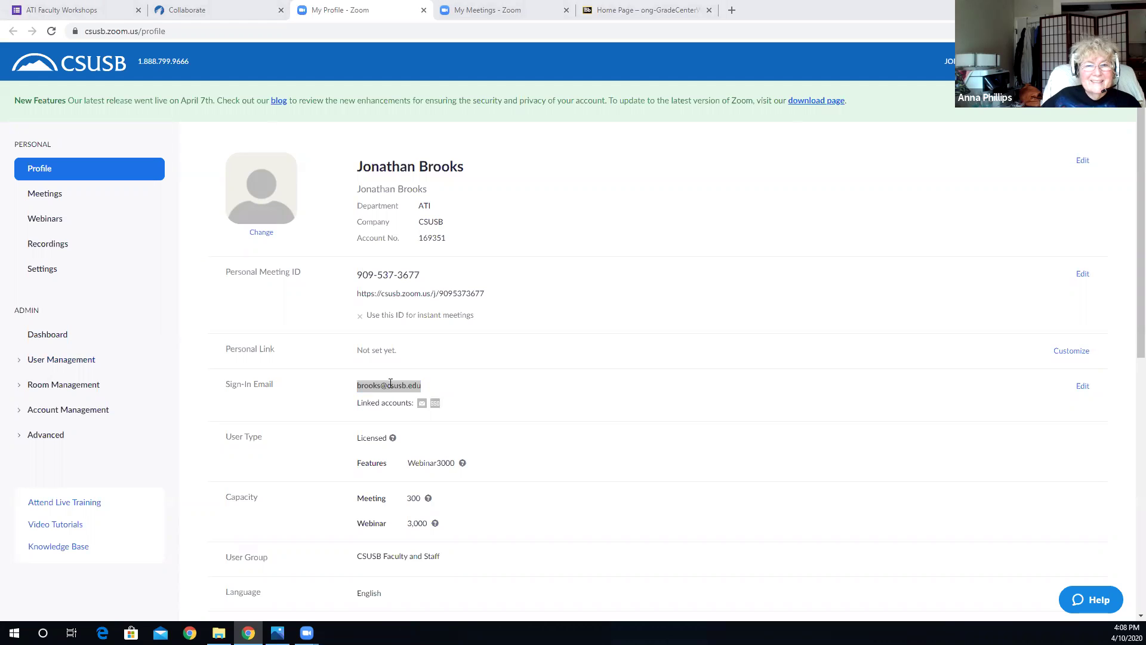
click(480, 364)
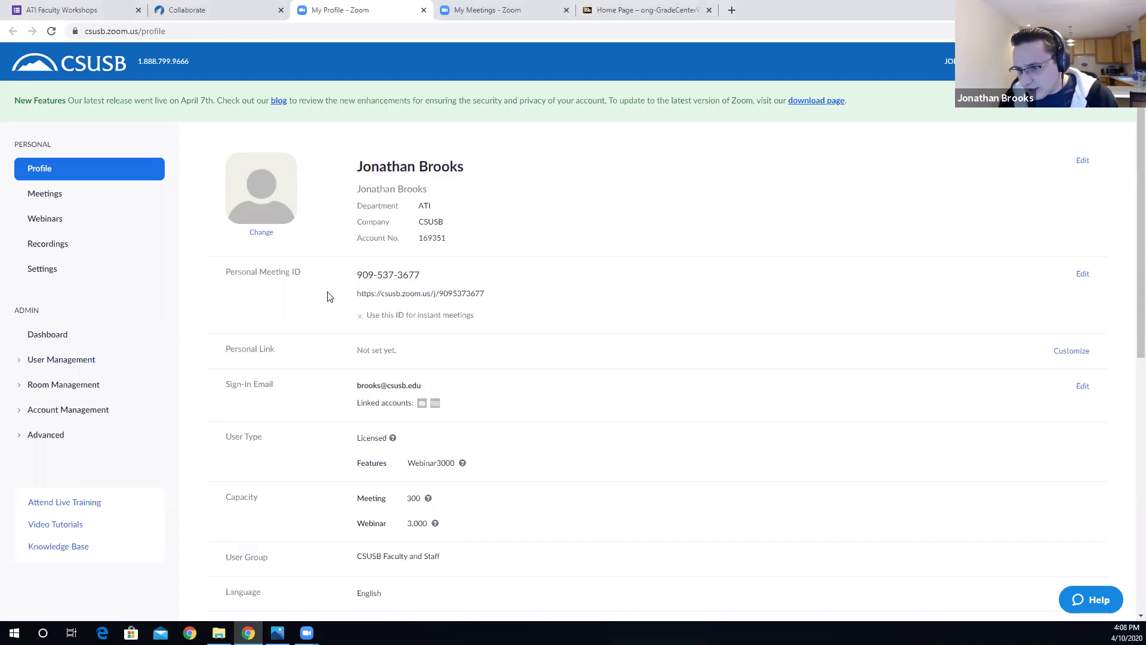
drag(356, 386, 425, 386)
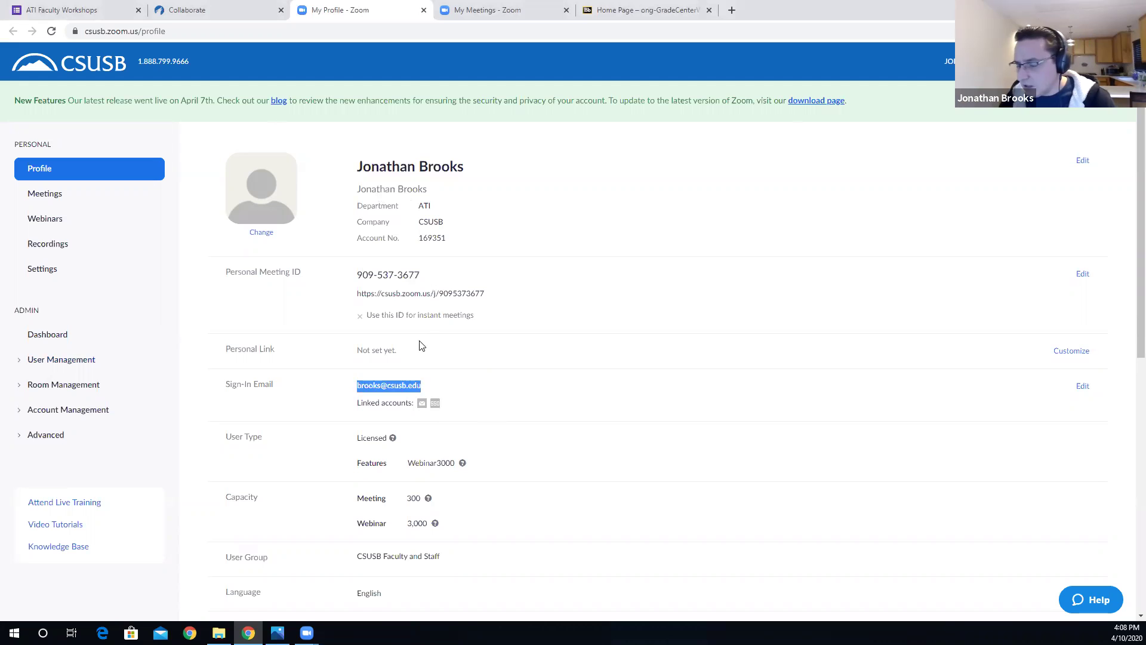
Highlight the profile's Company value CSUSB, then open the Meetings list.
mouse_move(417, 222)
mouse_down()
mouse_move(454, 226)
mouse_move(440, 225)
mouse_up()
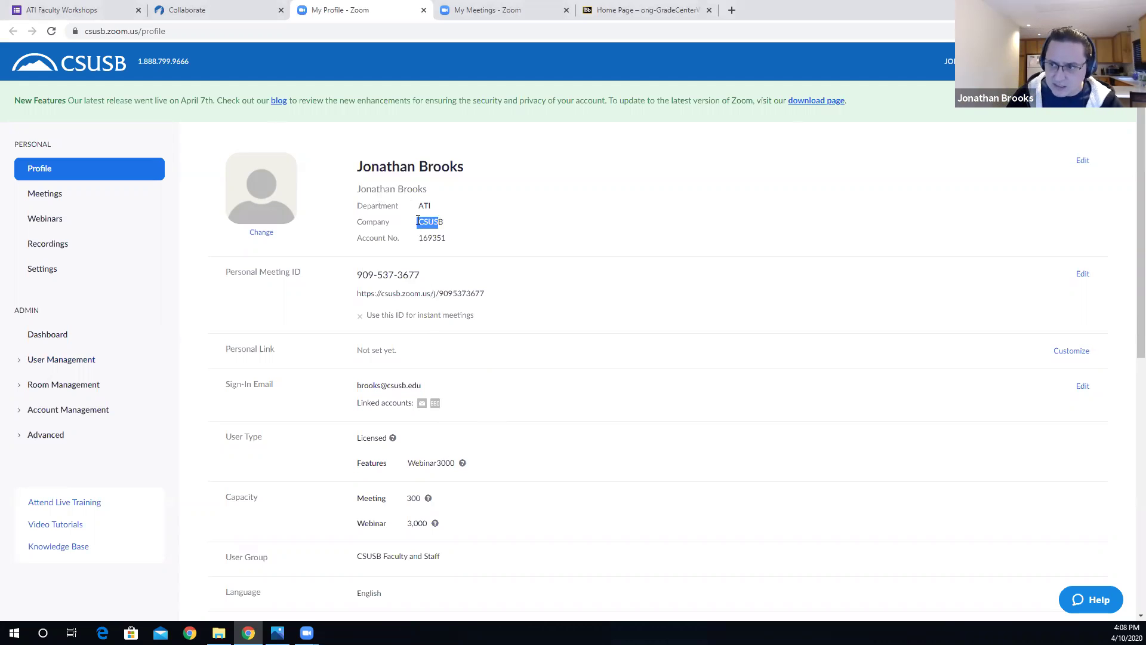
click(516, 223)
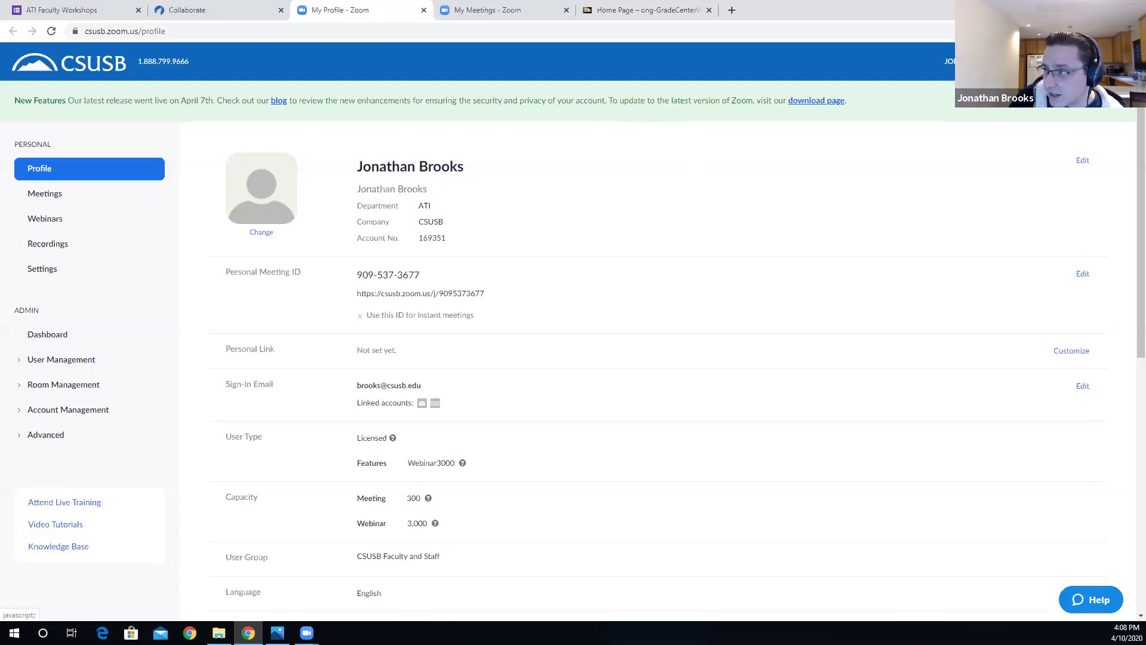
mouse_move(1098, 63)
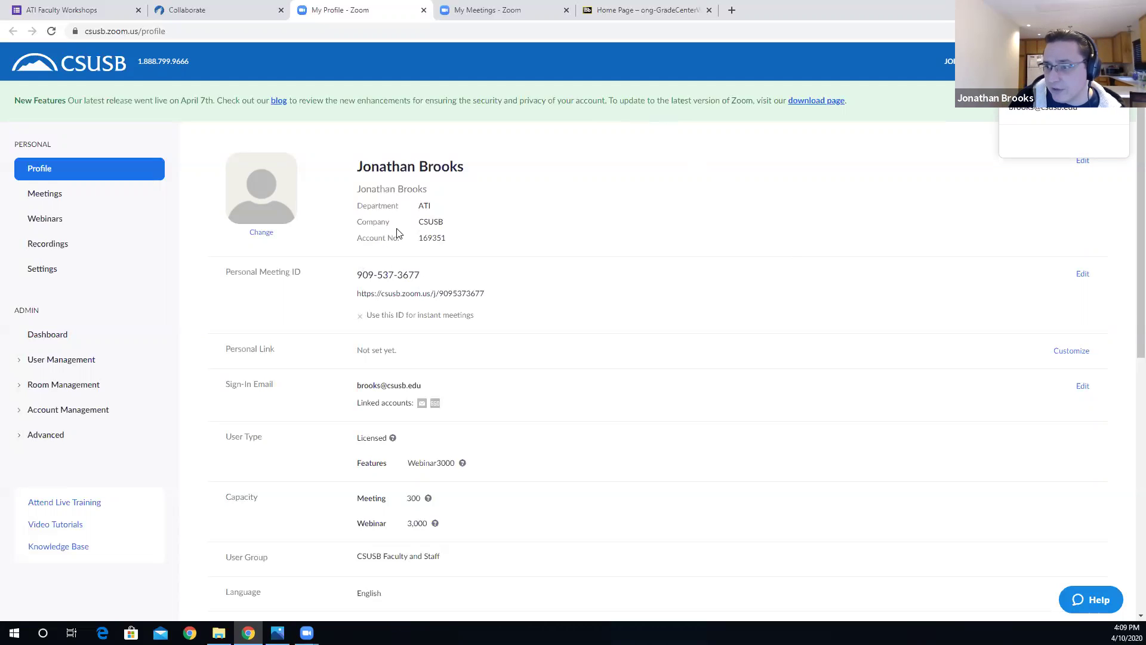
drag(418, 223, 464, 222)
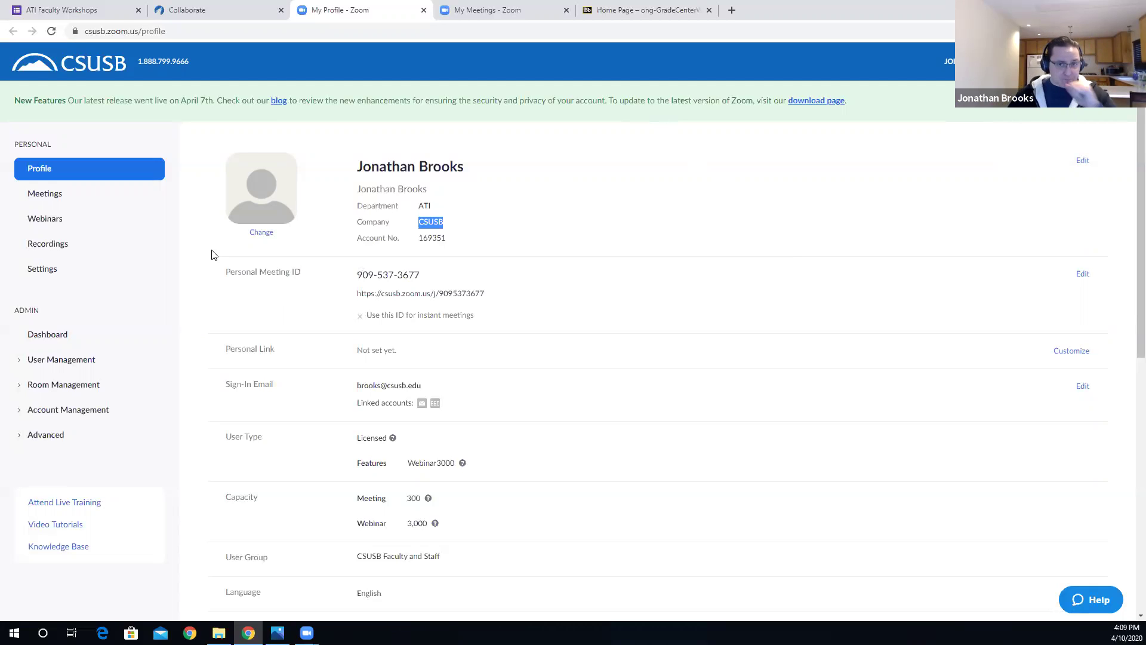
click(72, 201)
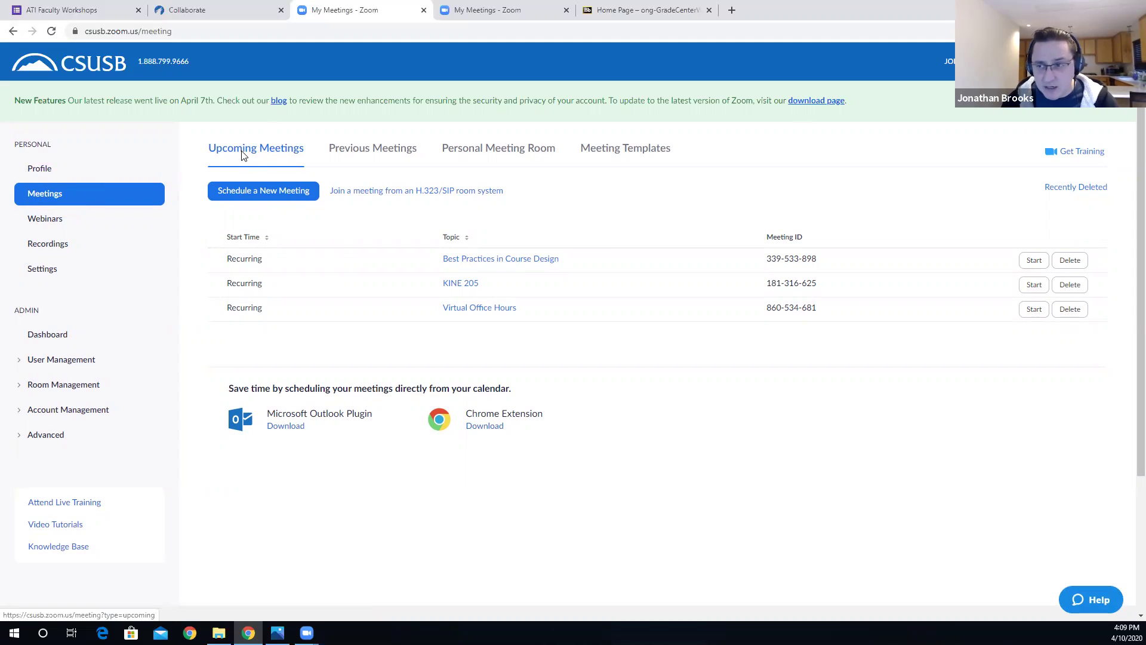
Browse the Previous Meetings list, then view the Personal Meeting Room details.
click(368, 160)
scroll(440, 356, down, 6)
scroll(460, 276, up, 5)
scroll(455, 340, down, 5)
scroll(368, 264, up, 6)
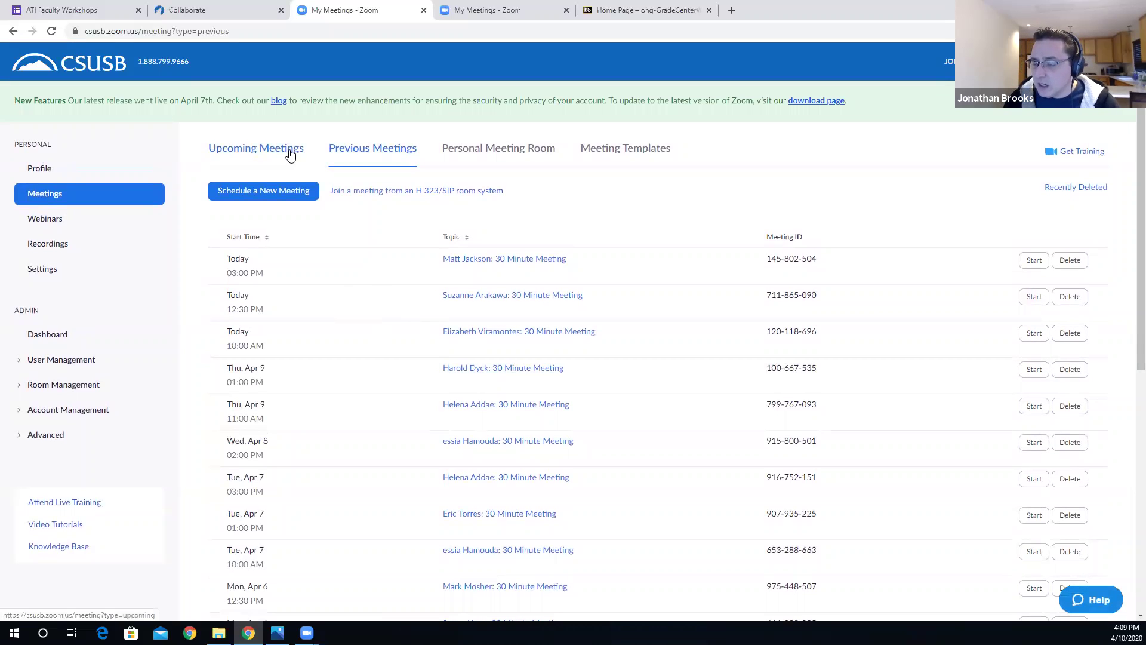
click(512, 154)
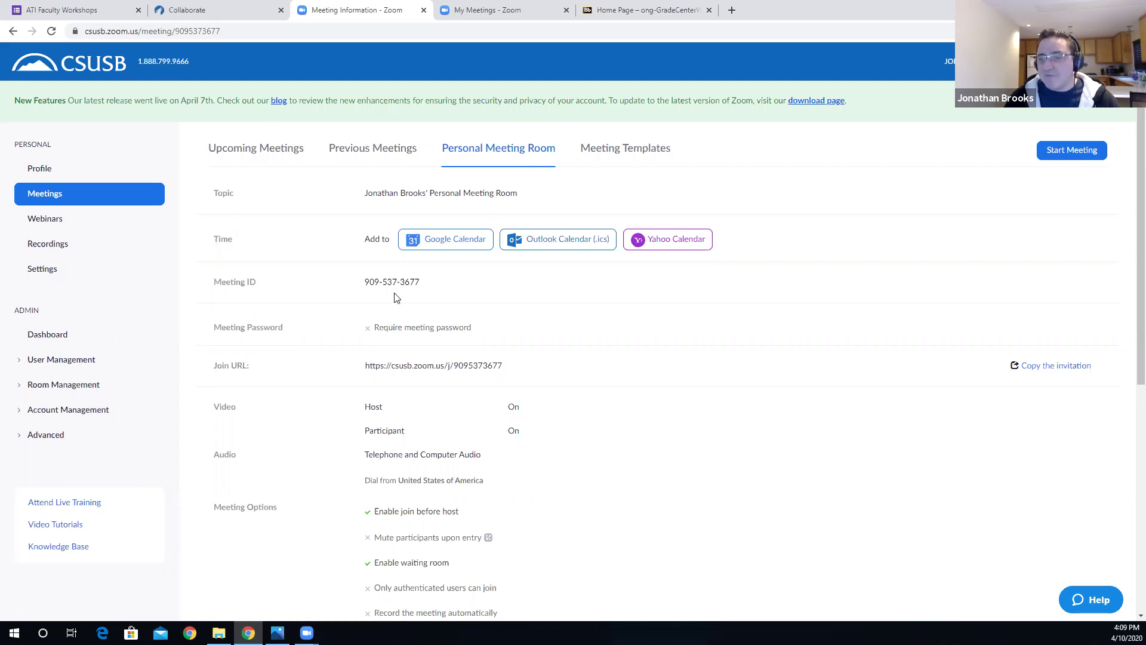
Highlight the personal meeting ID and return to the Upcoming Meetings list.
drag(366, 282, 425, 286)
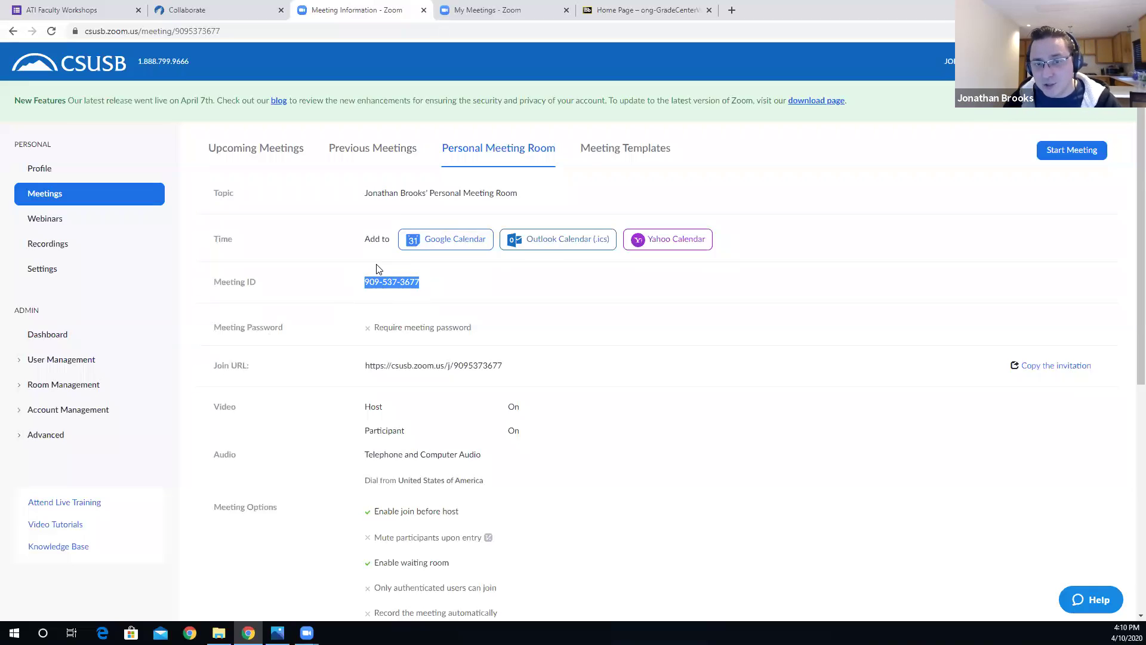
click(253, 153)
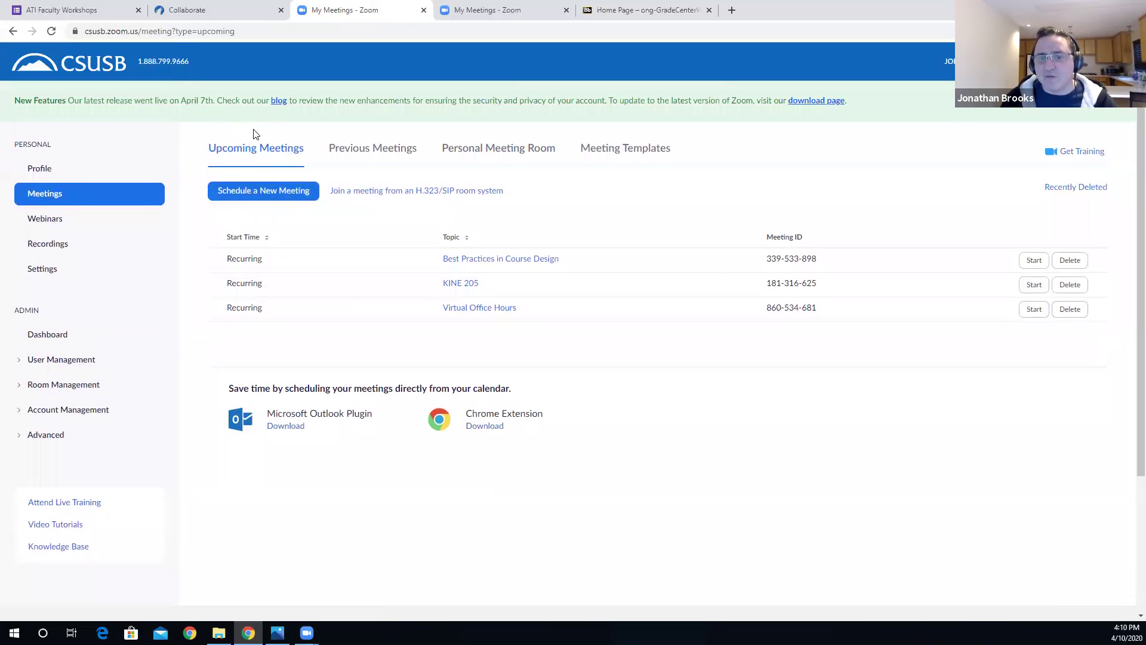
Start a new meeting from the Upcoming Meetings page with Schedule a New Meeting.
click(241, 195)
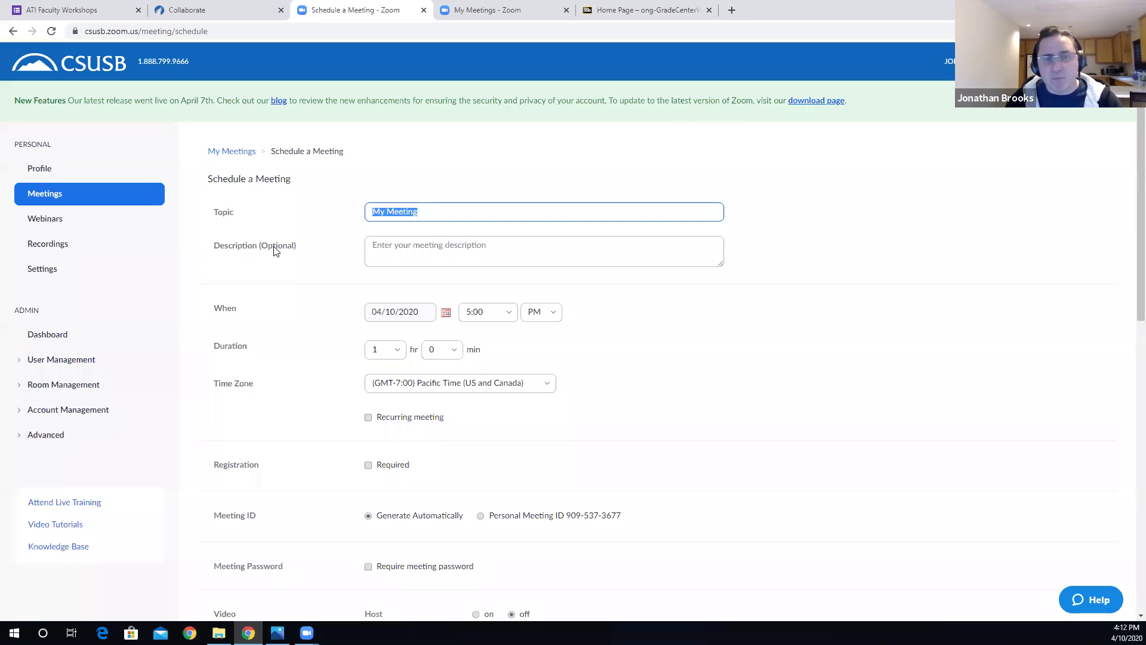
Replace the topic 'My Meeting' with 'Virtual Office Hours', then switch to the My Meetings tab.
drag(435, 216, 348, 220)
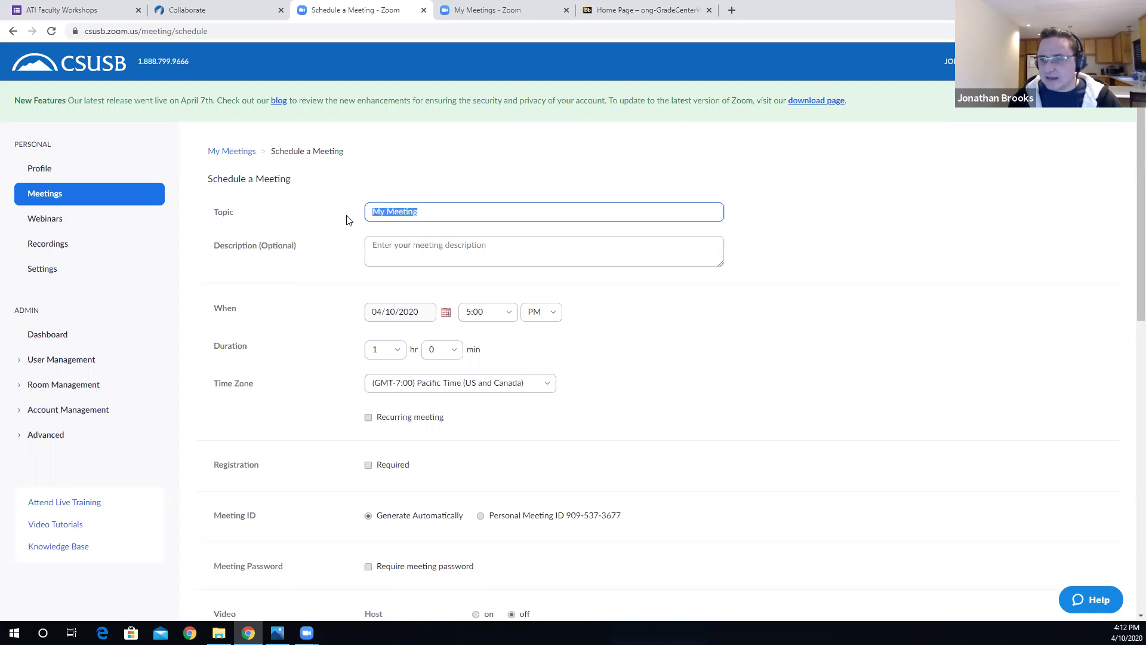
text(Virtual OffiCe)
key(BackSpace)
key(BackSpace)
text(ce hou)
key(BackSpace)
key(BackSpace)
text(H)
key(BackSpace)
key(BackSpace)
text(Hours)
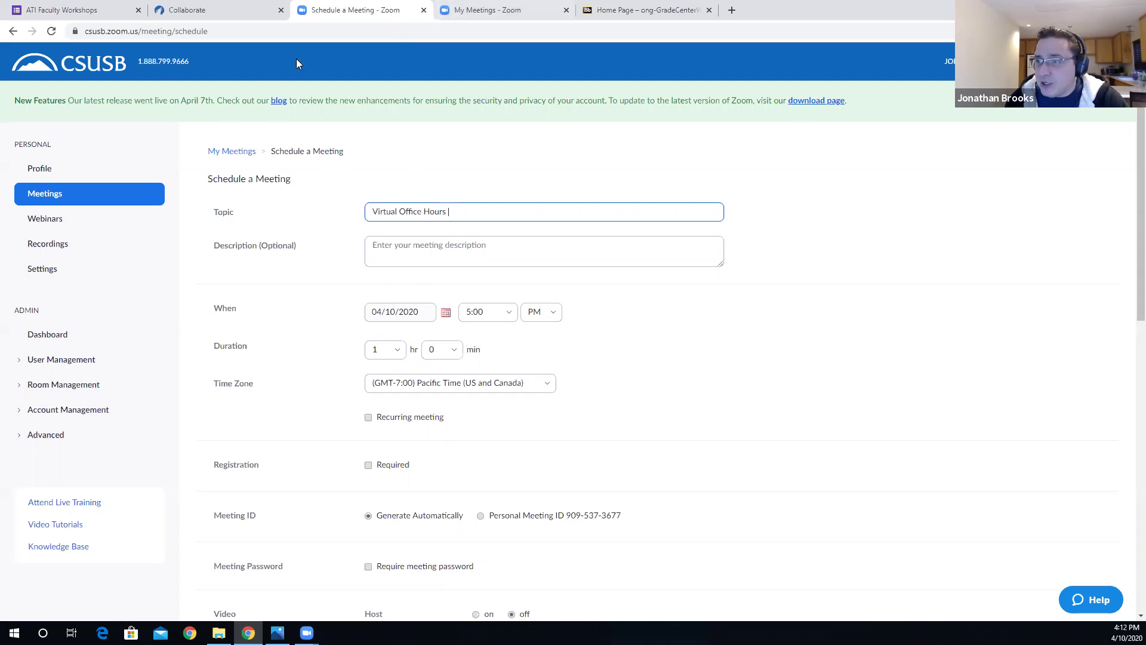
click(502, 9)
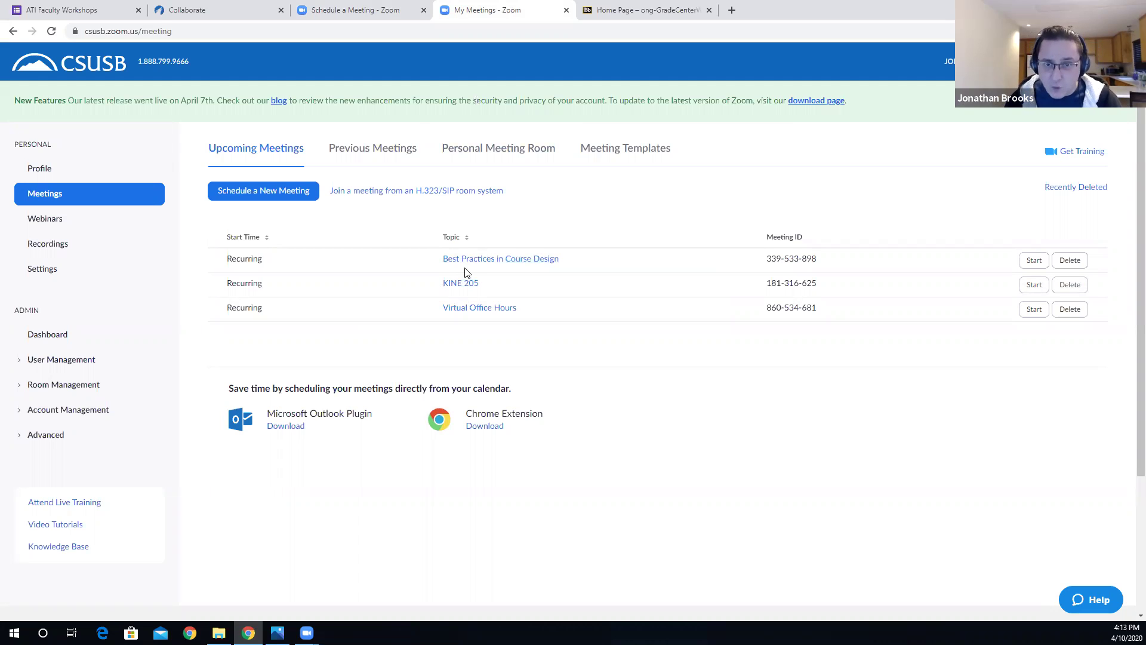
Return to the Schedule a Meeting tab and scroll down the Virtual Office Hours form.
click(359, 10)
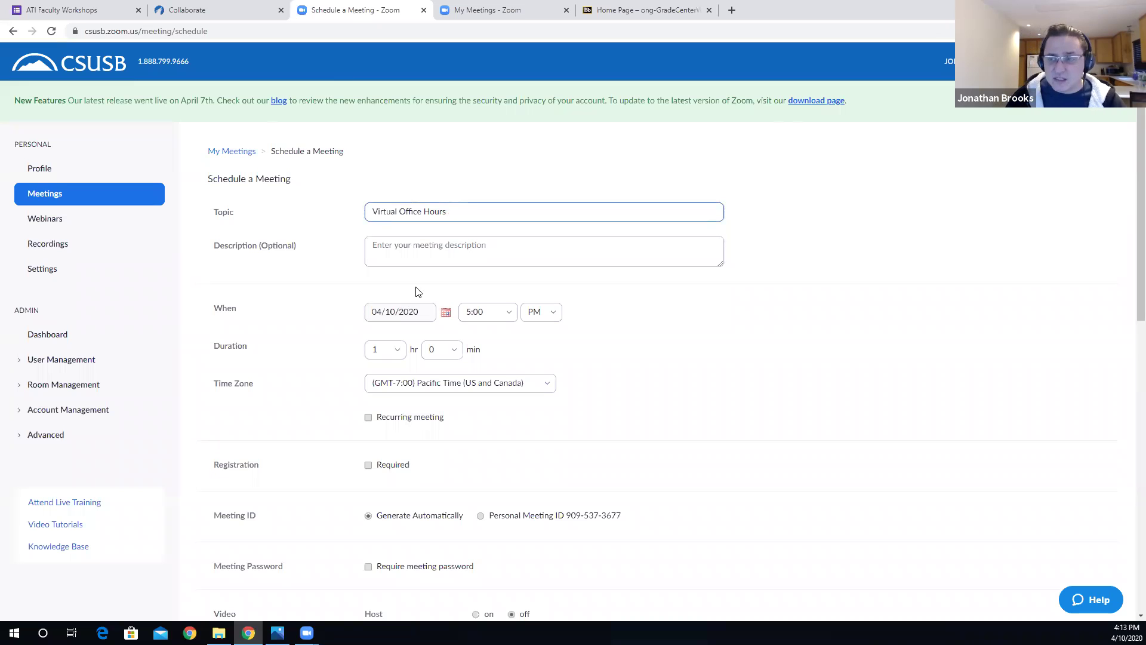
scroll(425, 286, down, 1)
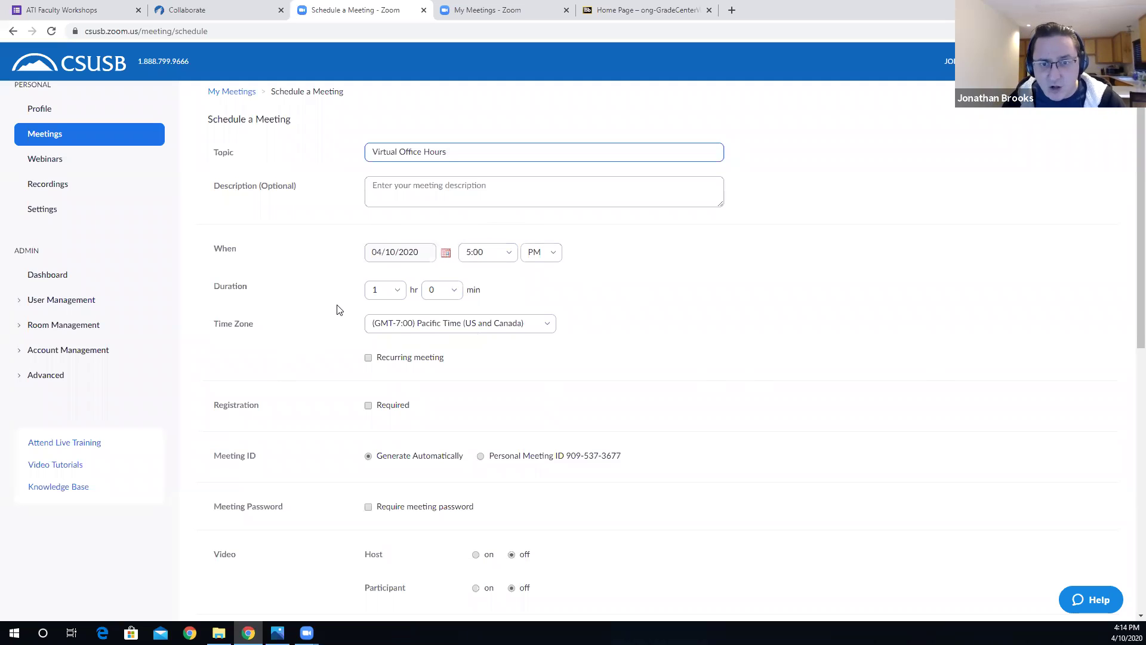
click(511, 10)
click(374, 149)
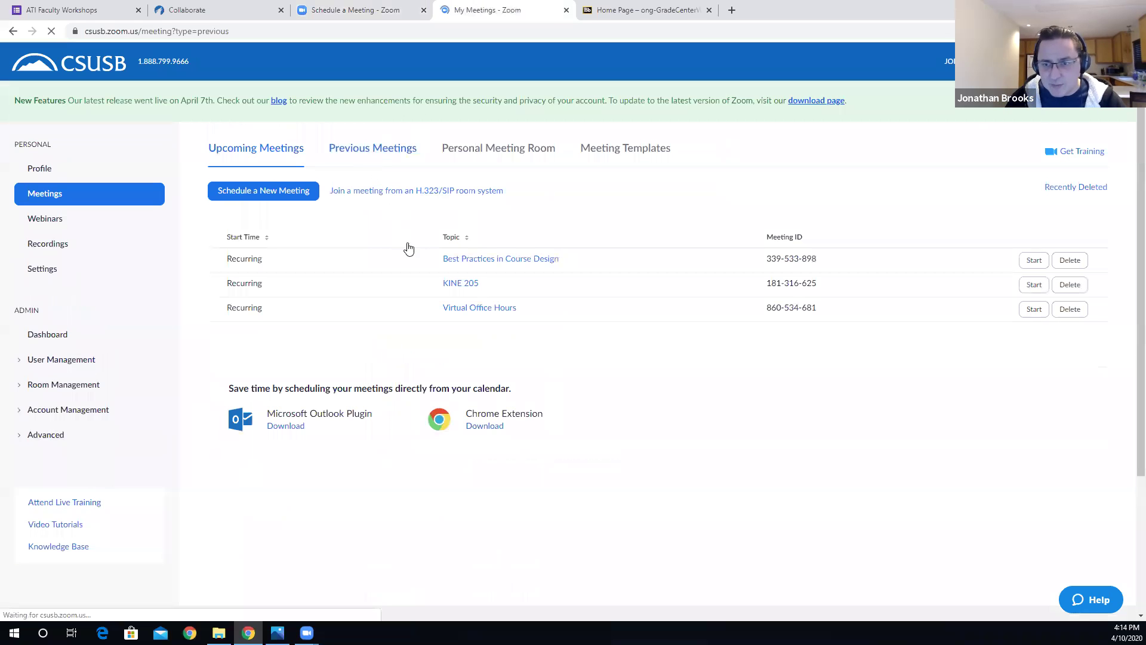
scroll(428, 323, down, 7)
click(317, 270)
scroll(245, 311, down, 2)
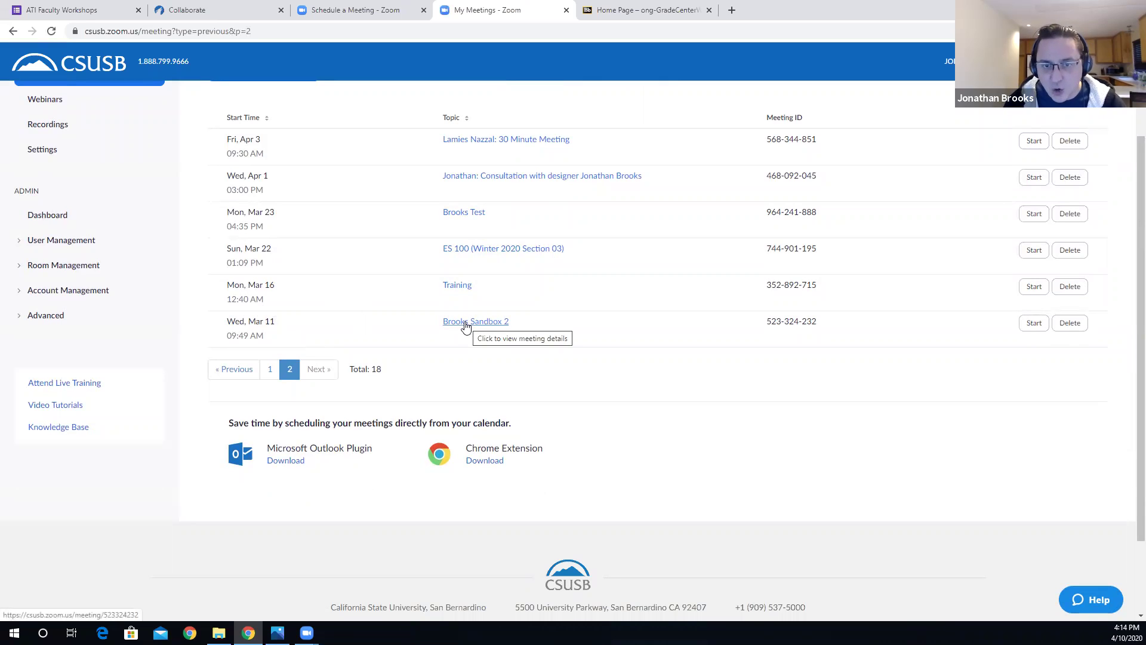
scroll(411, 311, up, 2)
click(262, 149)
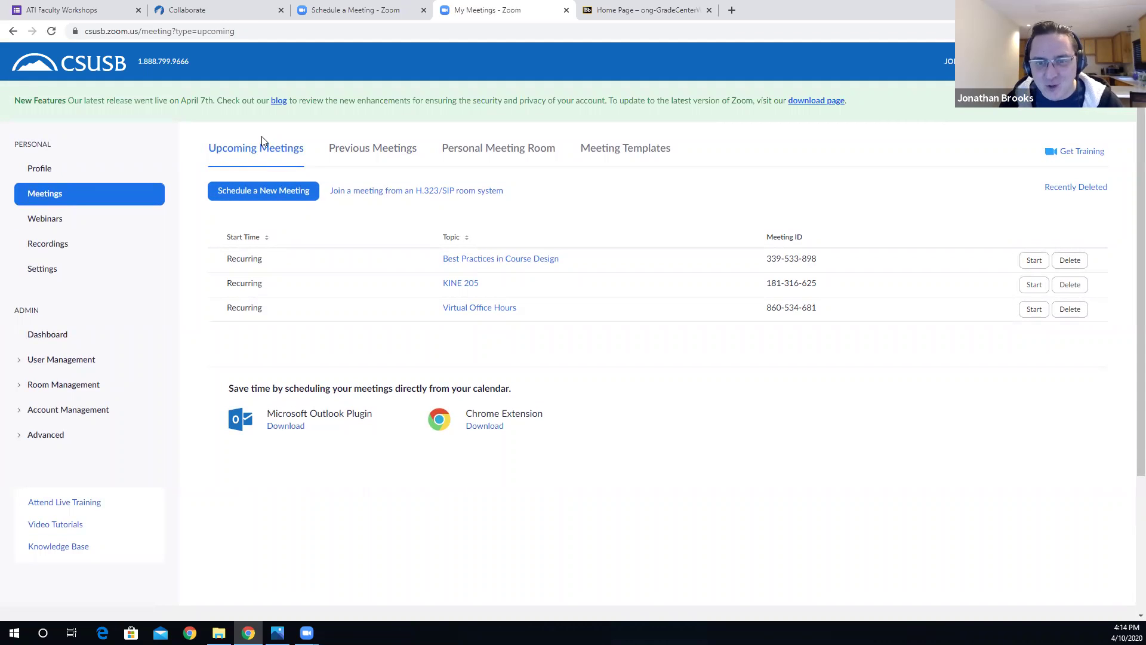
click(318, 21)
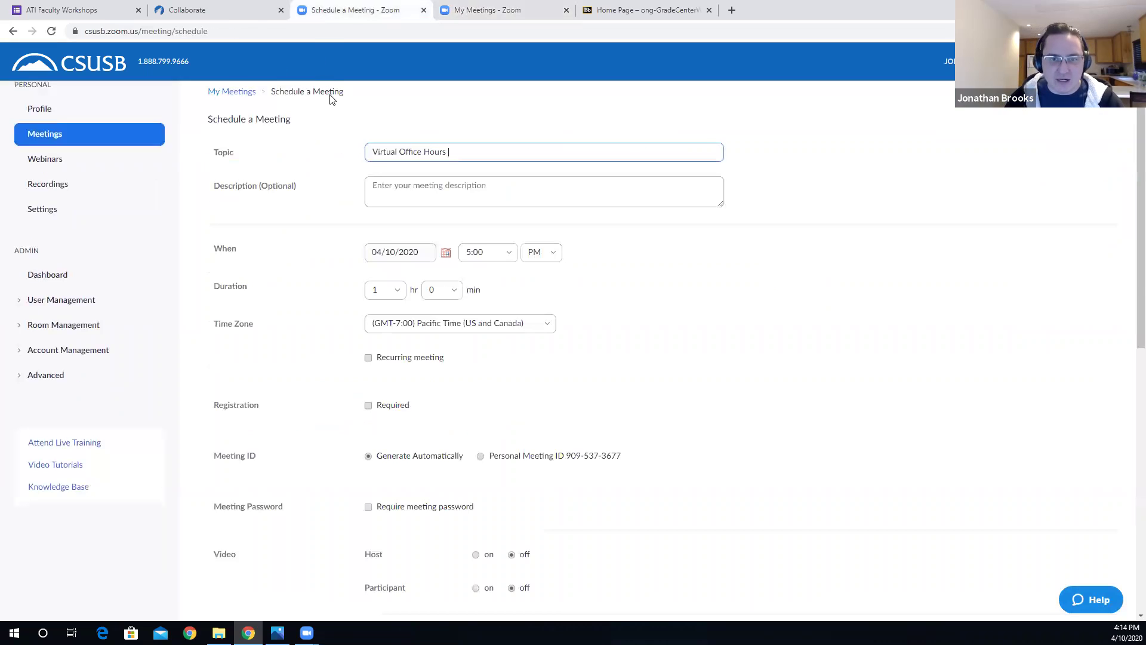
Make the meeting recur weekly on Mon, Wed and Fri until May 22, 2020, then view My Meetings.
click(369, 359)
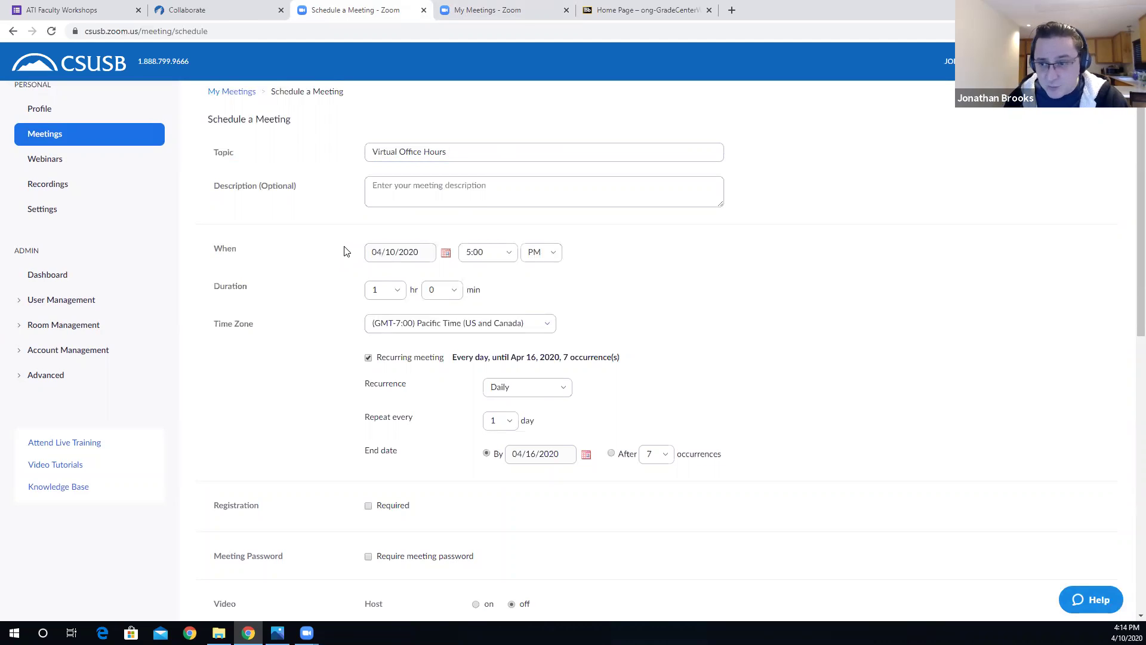
scroll(352, 254, down, 2)
click(528, 269)
click(535, 312)
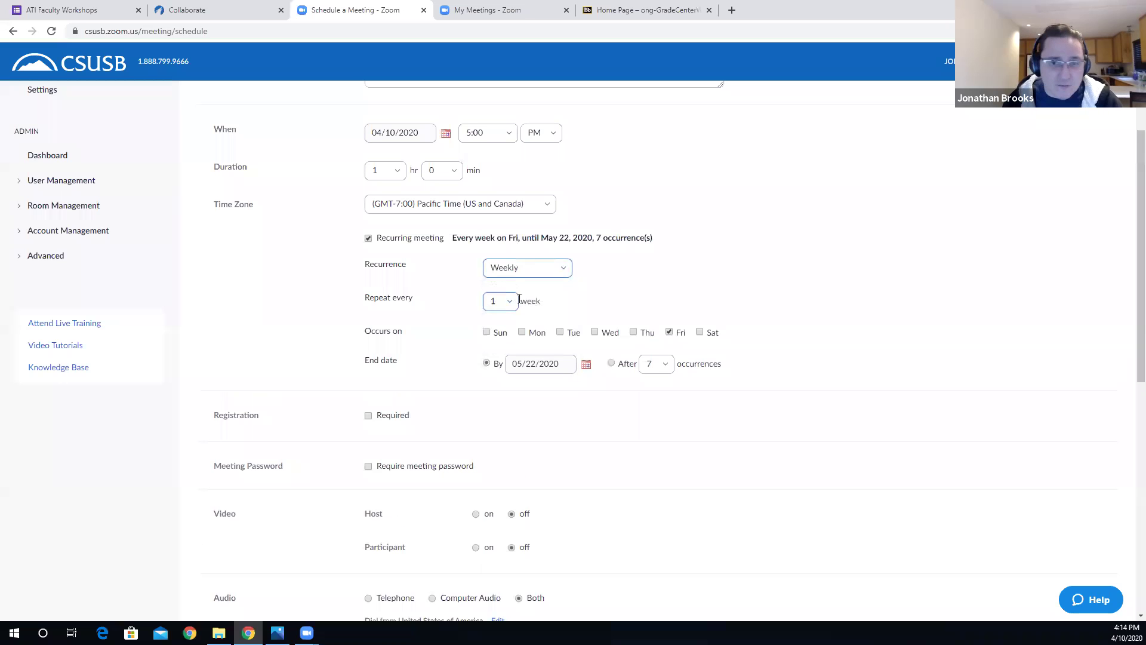
click(595, 332)
click(523, 333)
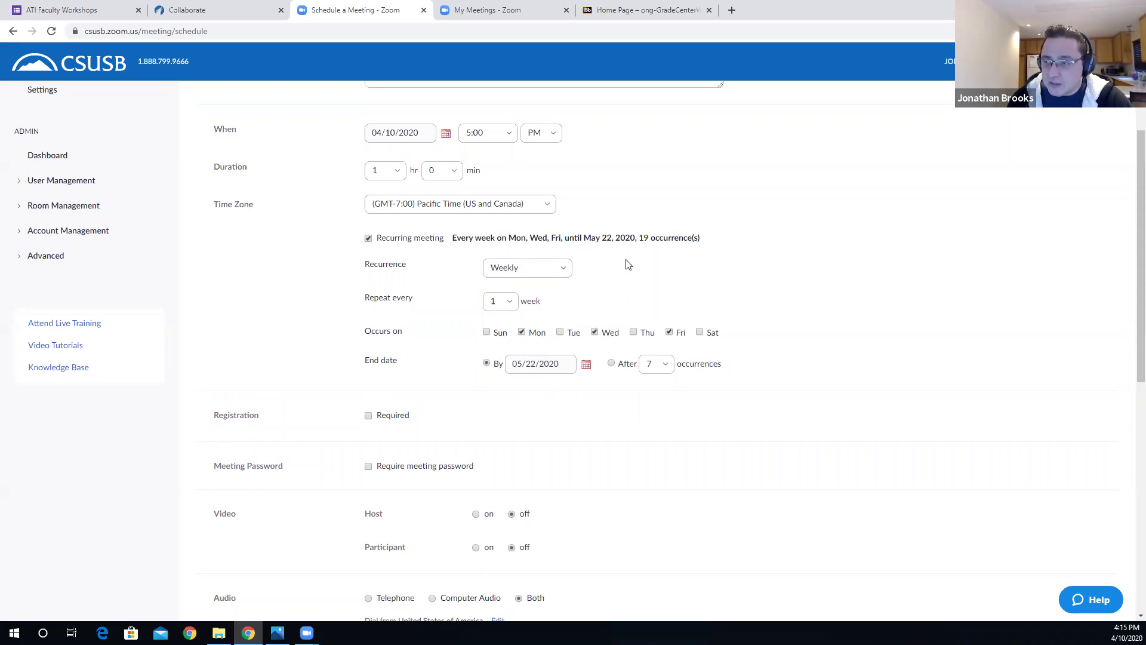
double_click(644, 238)
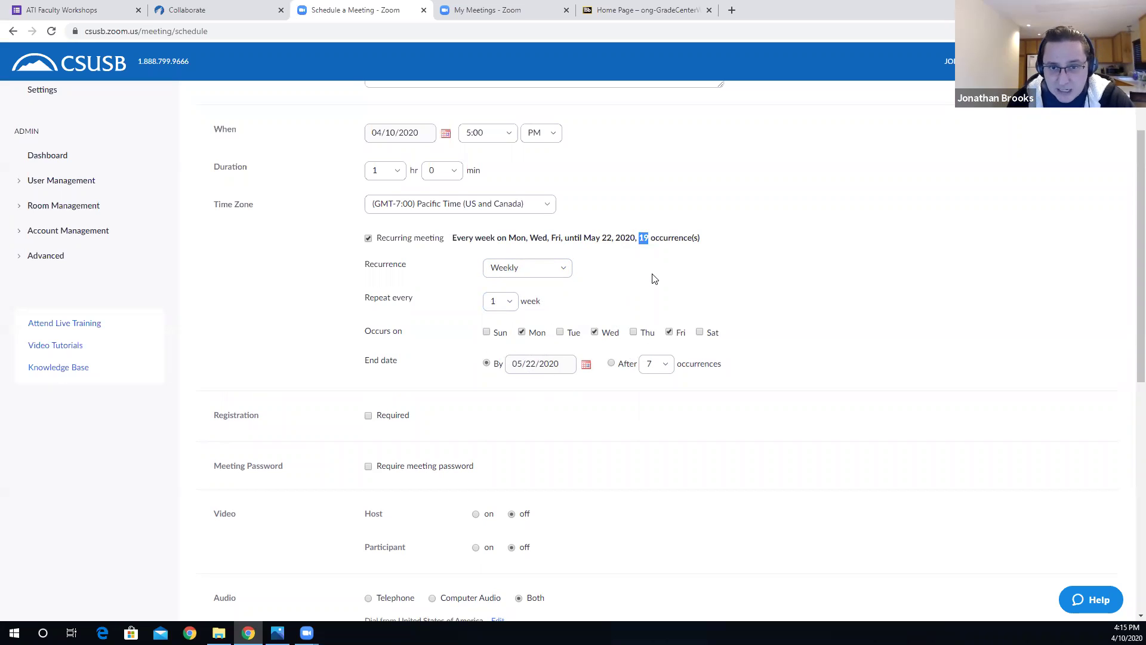
click(472, 11)
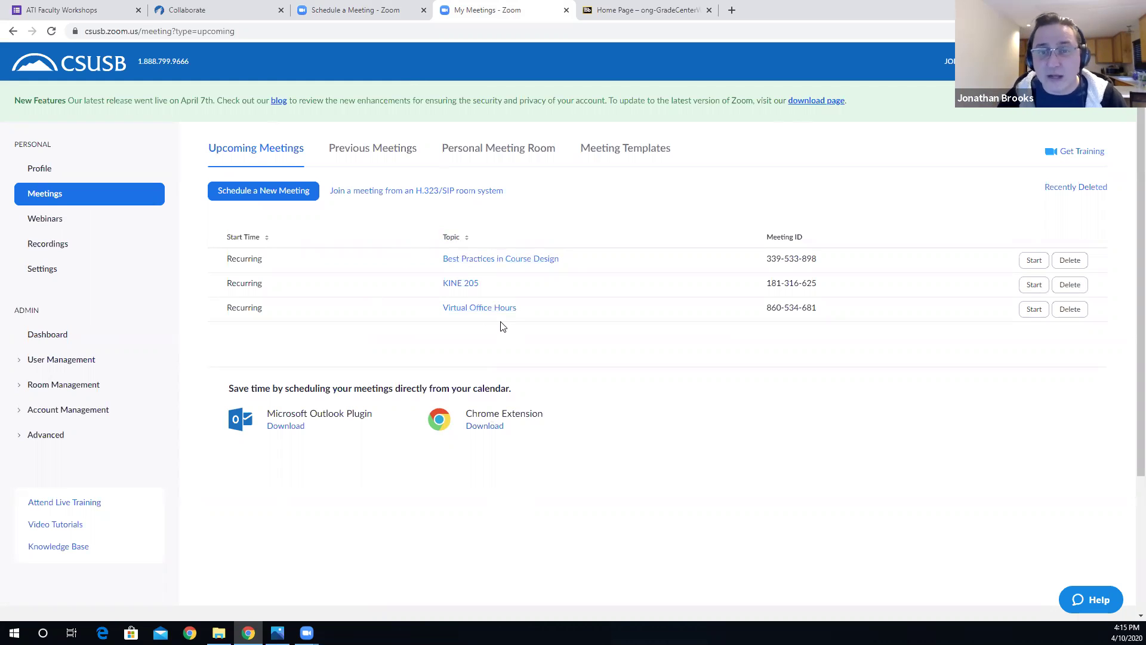
On the scheduling form, change Recurrence to No Fixed Time, then view My Meetings.
click(352, 11)
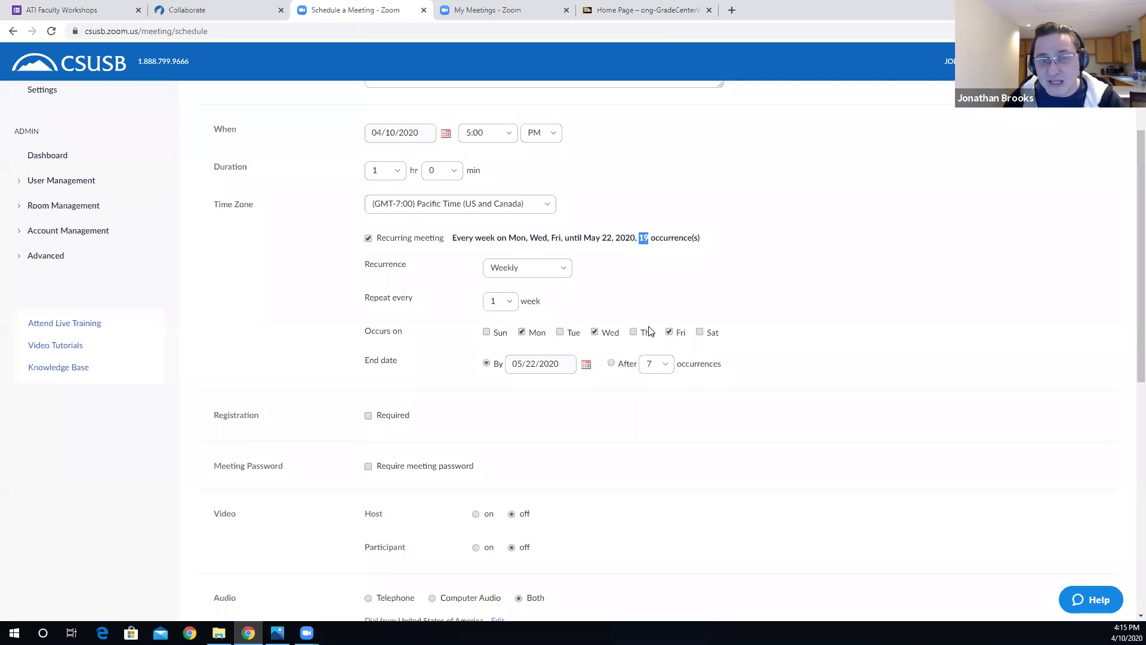
click(557, 269)
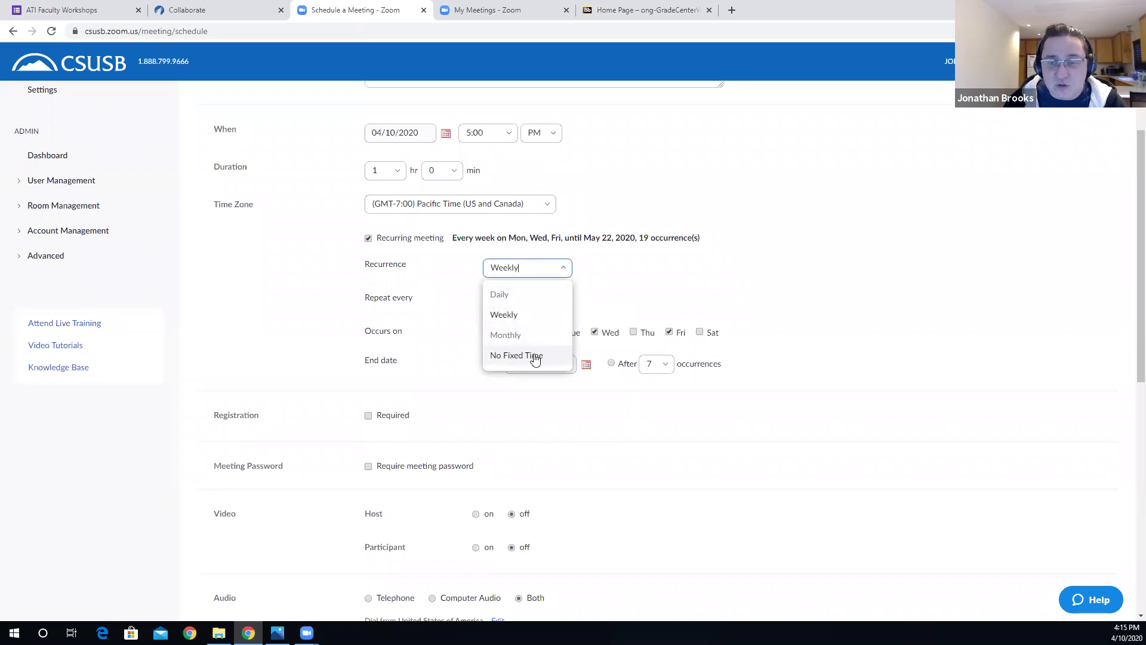
click(530, 355)
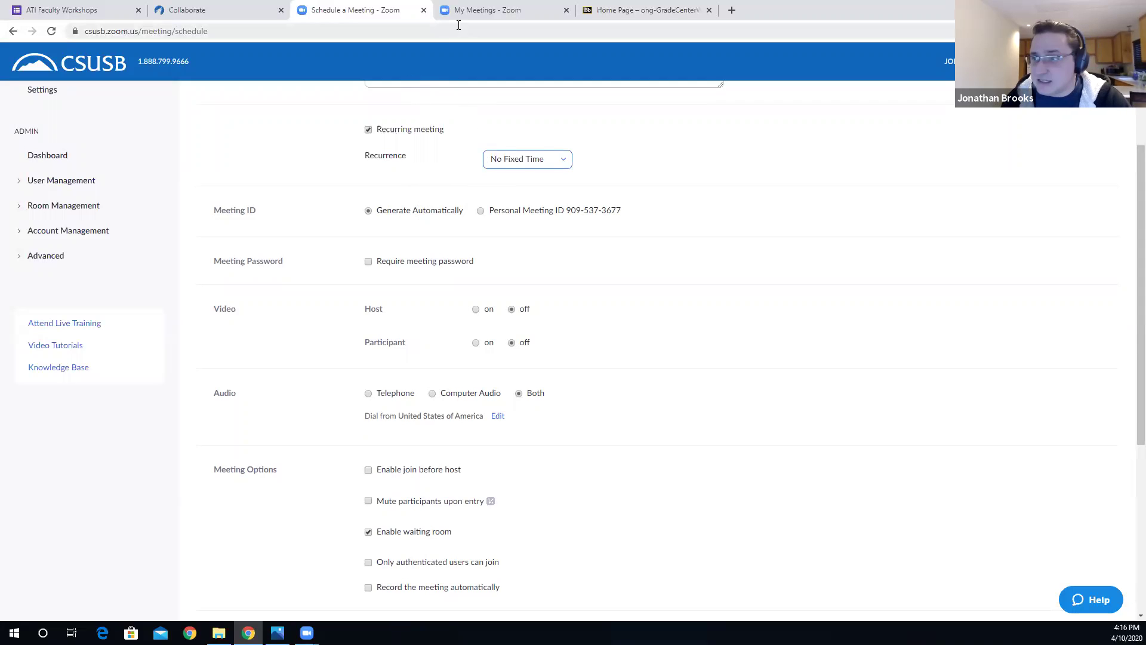
click(472, 10)
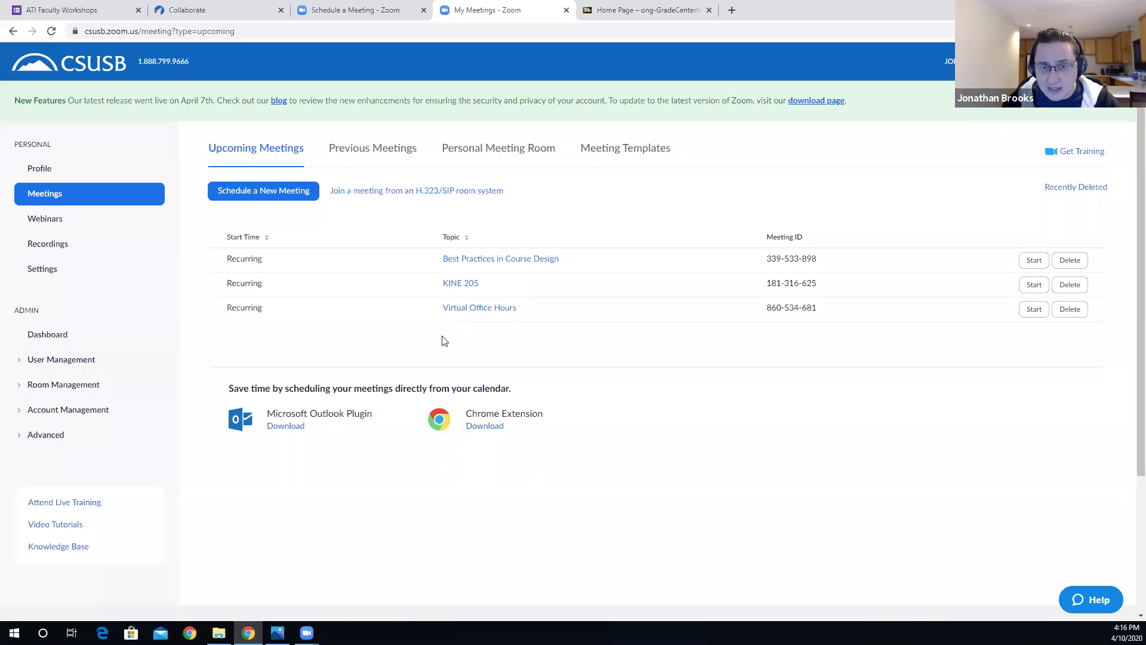
Back on the scheduling form, close the Recurrence dropdown, keeping No Fixed Time.
click(388, 7)
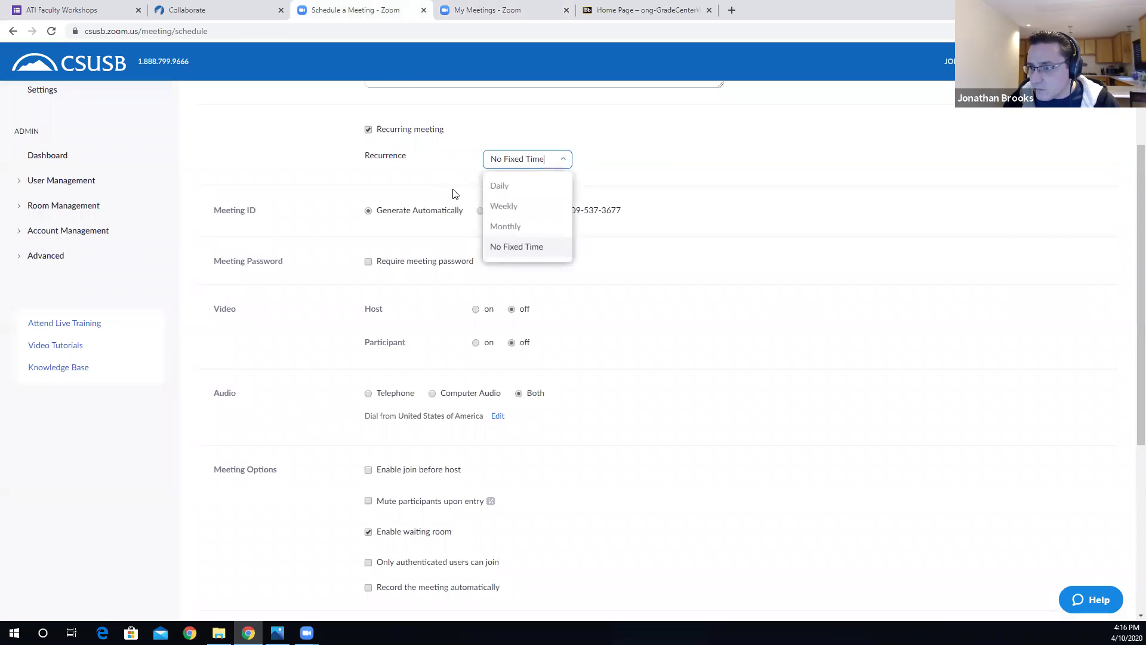
click(316, 167)
scroll(427, 154, down, 1)
scroll(427, 153, up, 1)
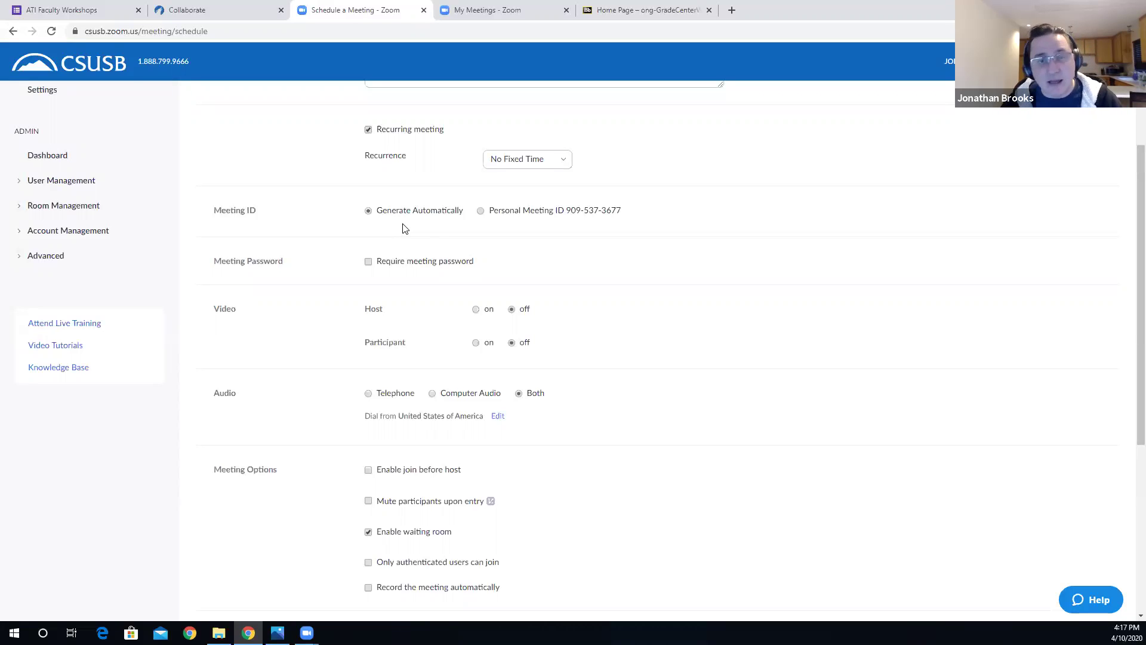
drag(566, 211, 624, 211)
click(613, 215)
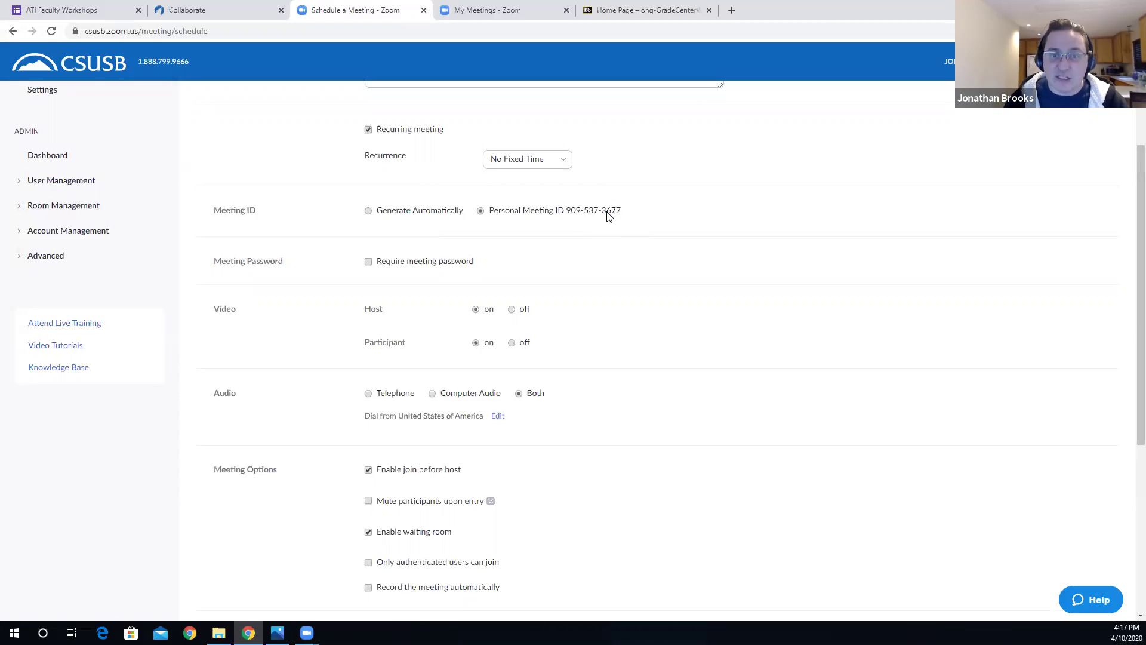
click(404, 216)
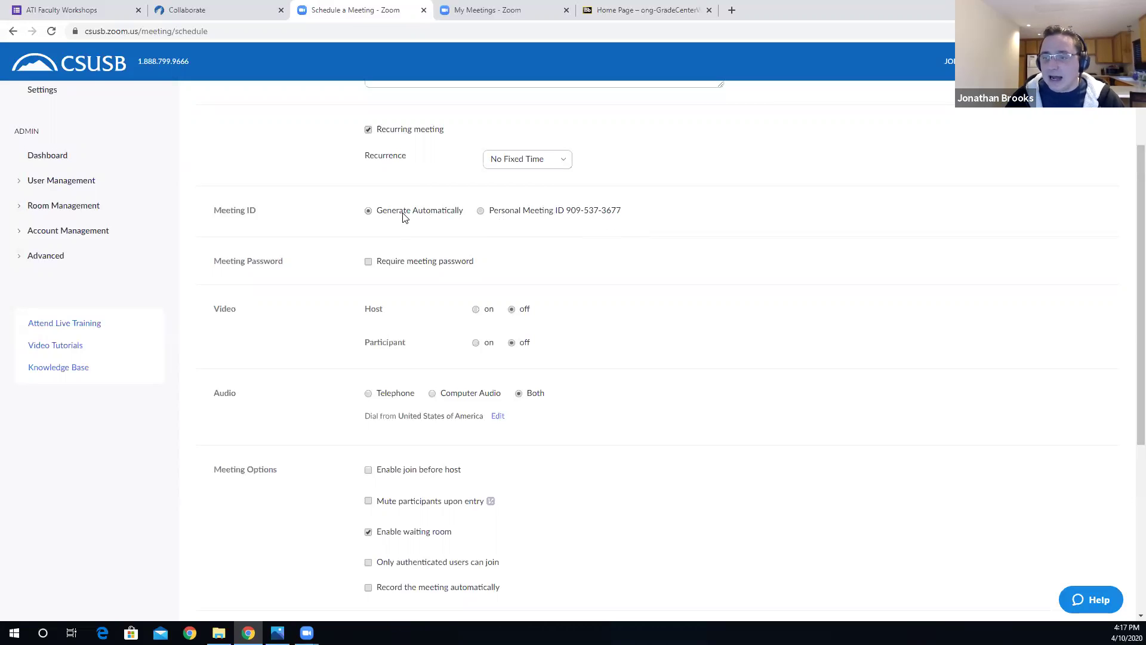